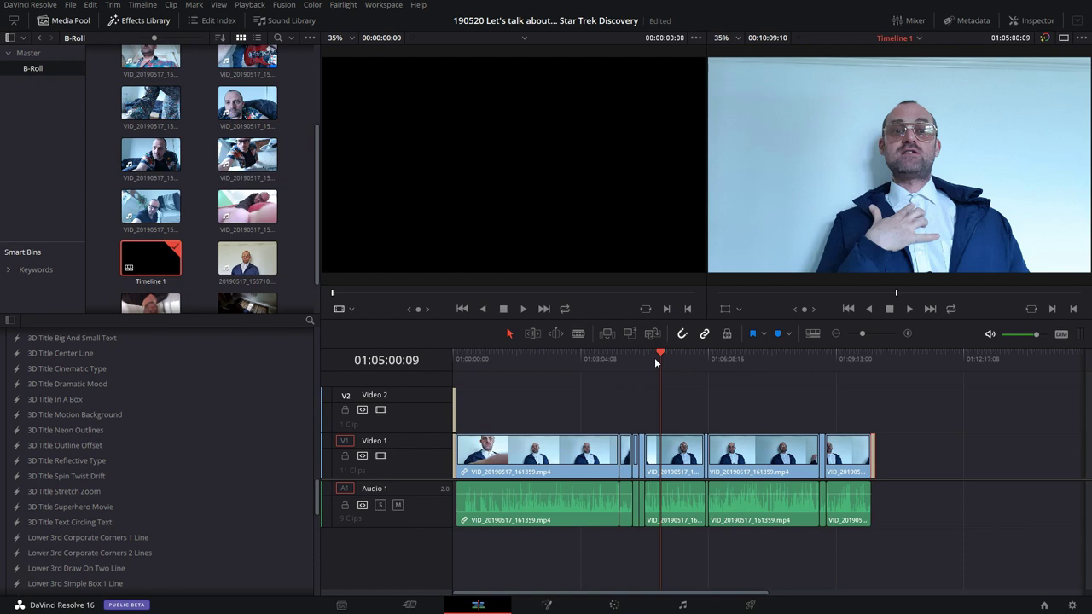
- Park the playhead at 01:05:06:03 on the ruler and deselect the last clip
{"action": "left_click", "coordinate": [656, 359]}
{"action": "left_click", "coordinate": [657, 359]}
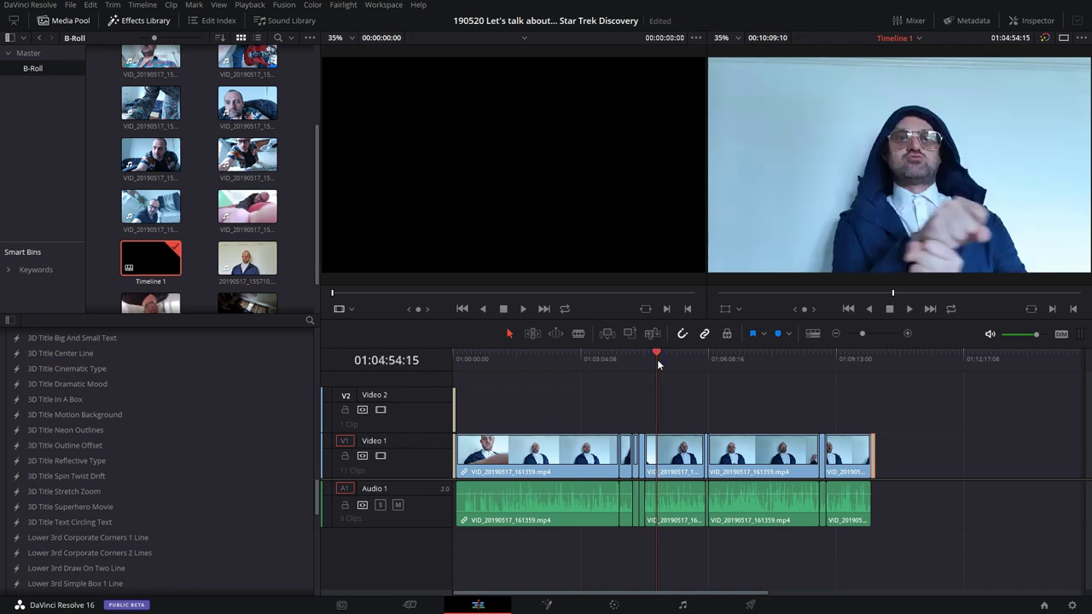
{"action": "left_click", "coordinate": [661, 363]}
{"action": "left_click", "coordinate": [661, 361]}
{"action": "left_click", "coordinate": [641, 358]}
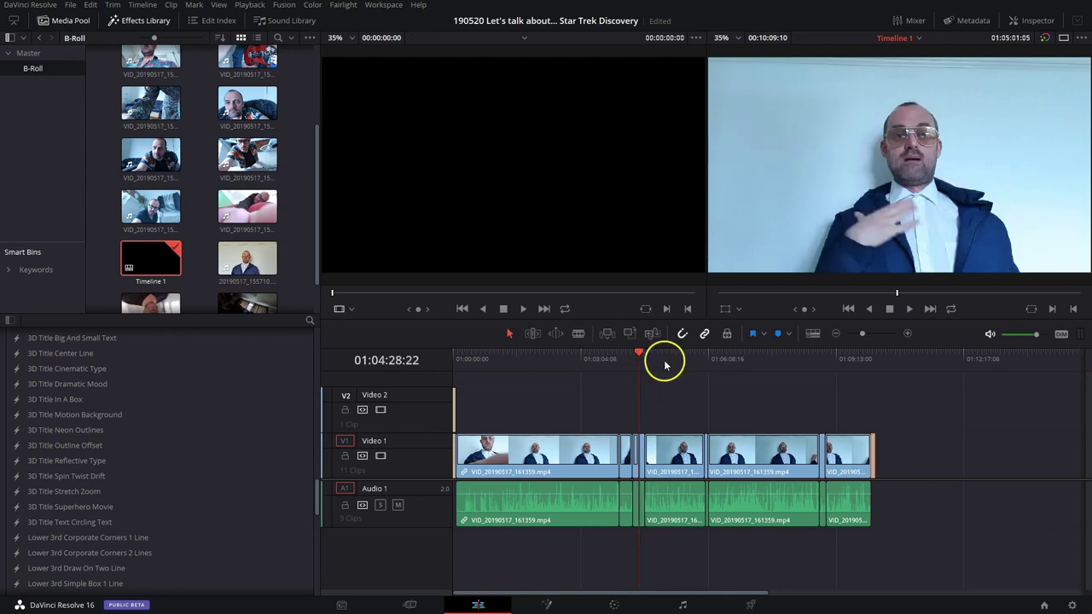
{"action": "left_click", "coordinate": [665, 363]}
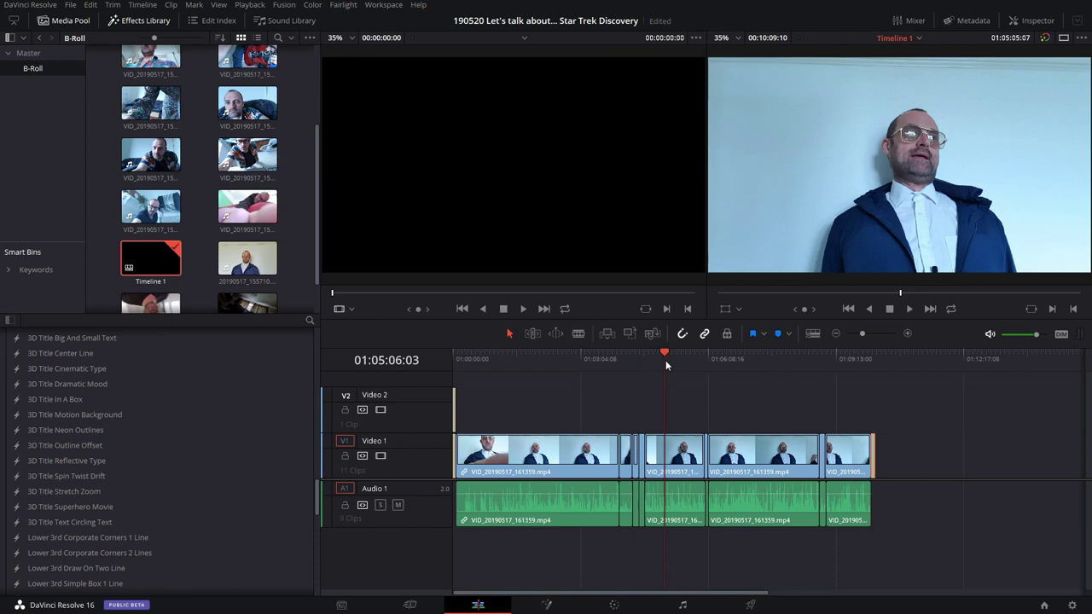
{"action": "left_click", "coordinate": [675, 414]}
{"action": "left_click_drag", "start_coordinate": [921, 417], "coordinate": [690, 531]}
{"action": "left_click_drag", "start_coordinate": [701, 452], "coordinate": [695, 456]}
{"action": "left_click", "coordinate": [689, 403]}
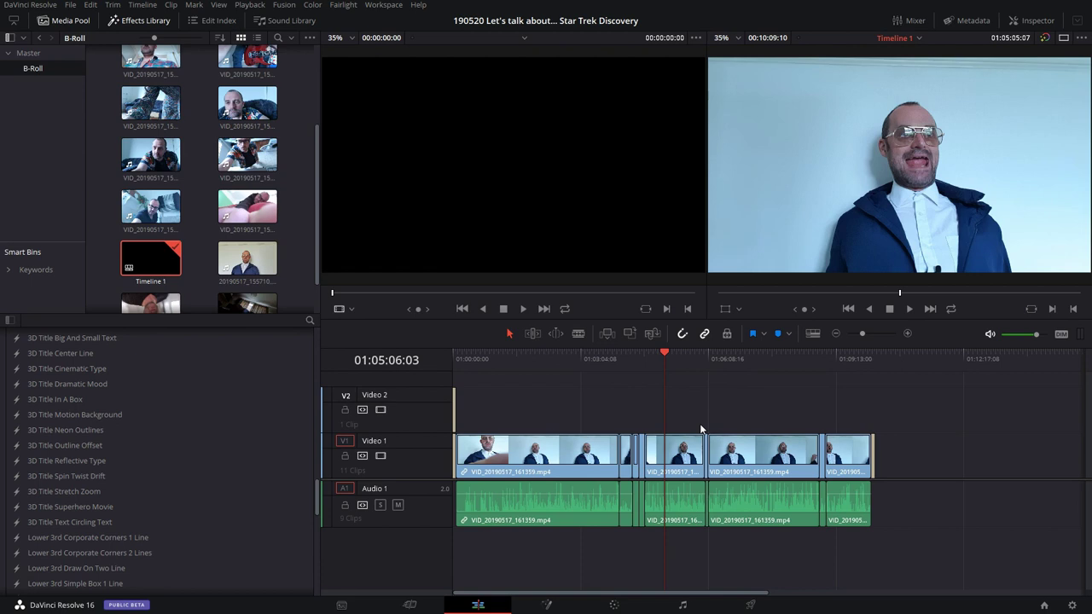
{"action": "key", "text": "y"}
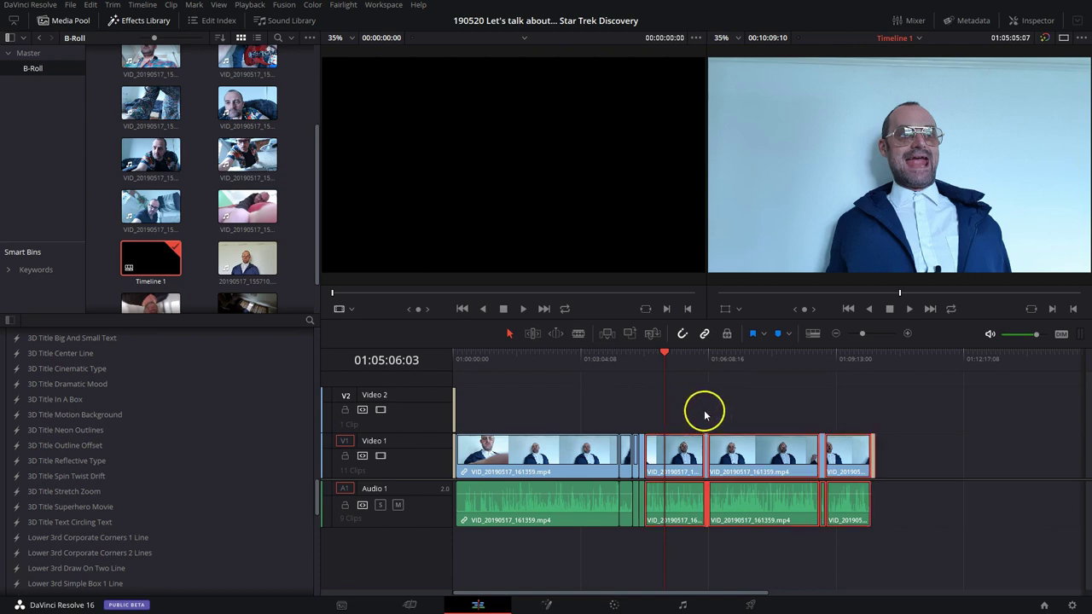
{"action": "left_click", "coordinate": [733, 405]}
{"action": "key", "text": "ctrl+y"}
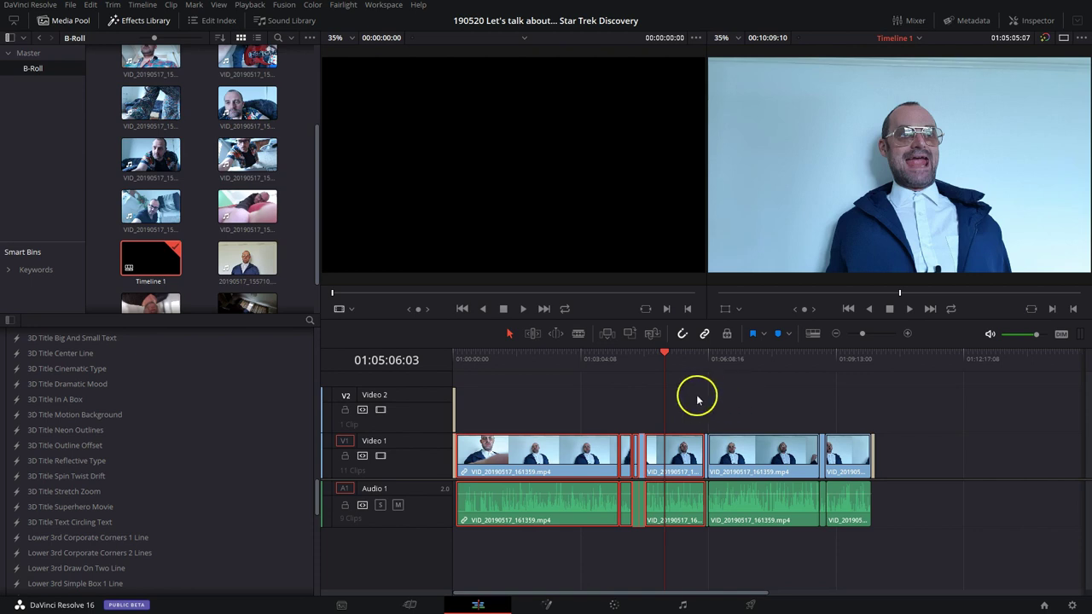
{"action": "mouse_move", "coordinate": [658, 470]}
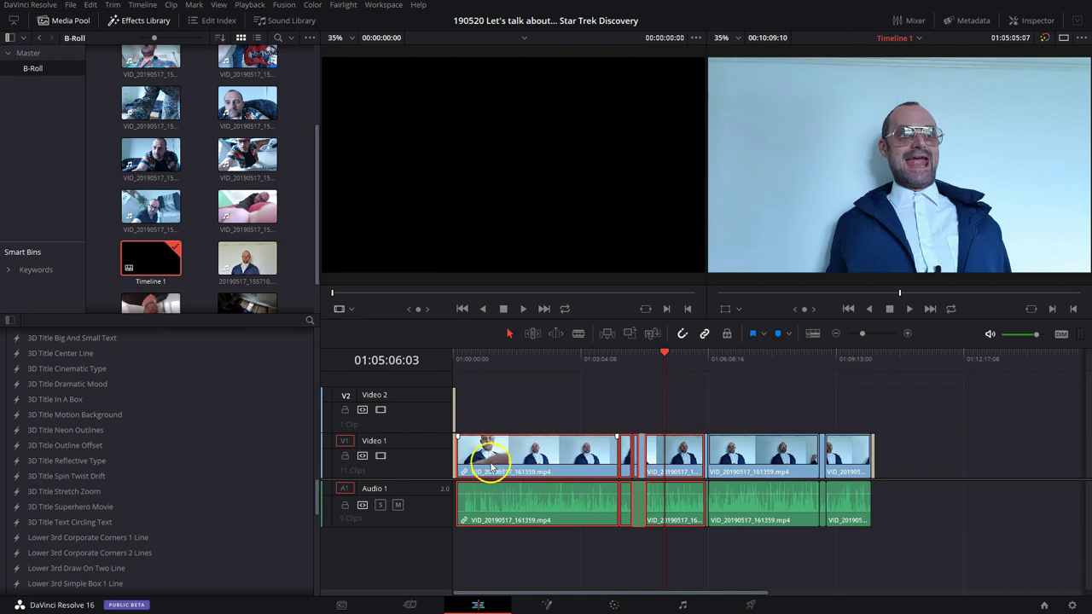
{"action": "key", "text": "y"}
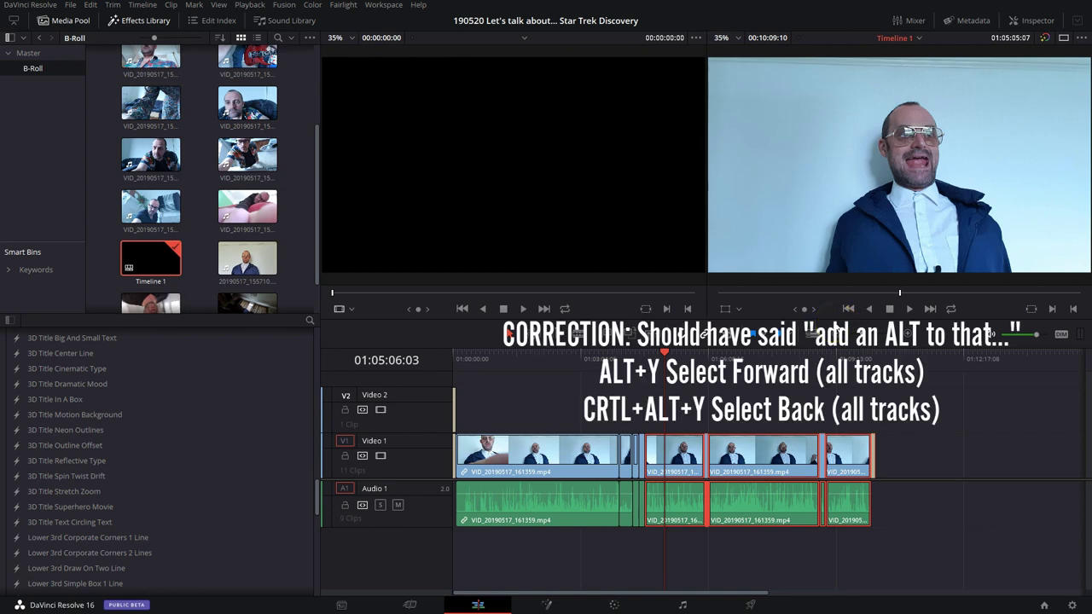
{"action": "left_click", "coordinate": [772, 413]}
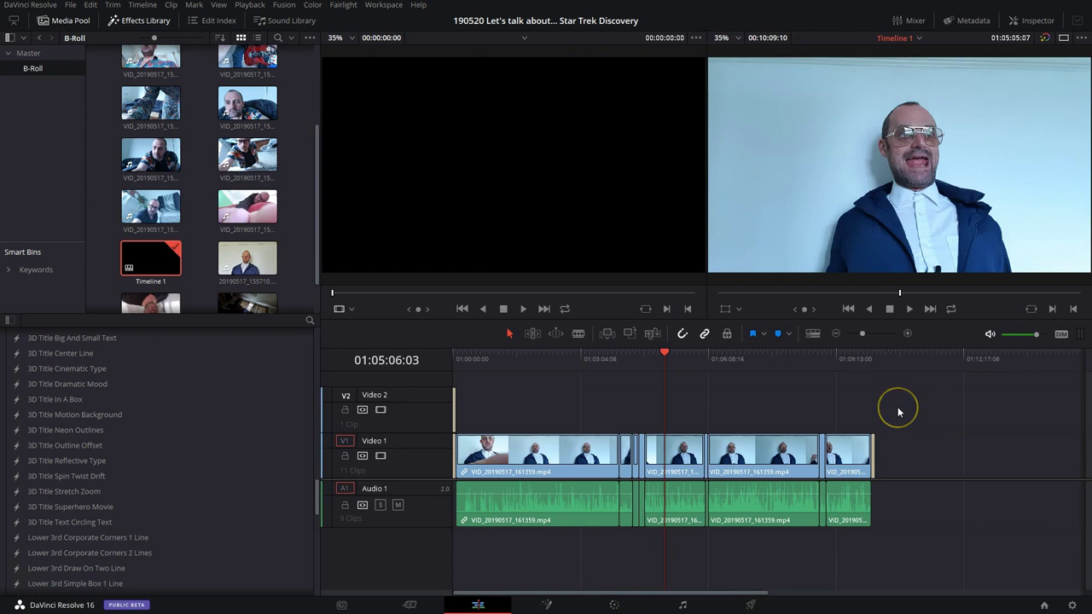
- Switch from Resolve to the Razer Synapse keypad configurator window with Alt+Tab
{"action": "key", "text": "alt+p"}
{"action": "key", "text": "alt+Tab"}
{"action": "key", "text": "Tab"}
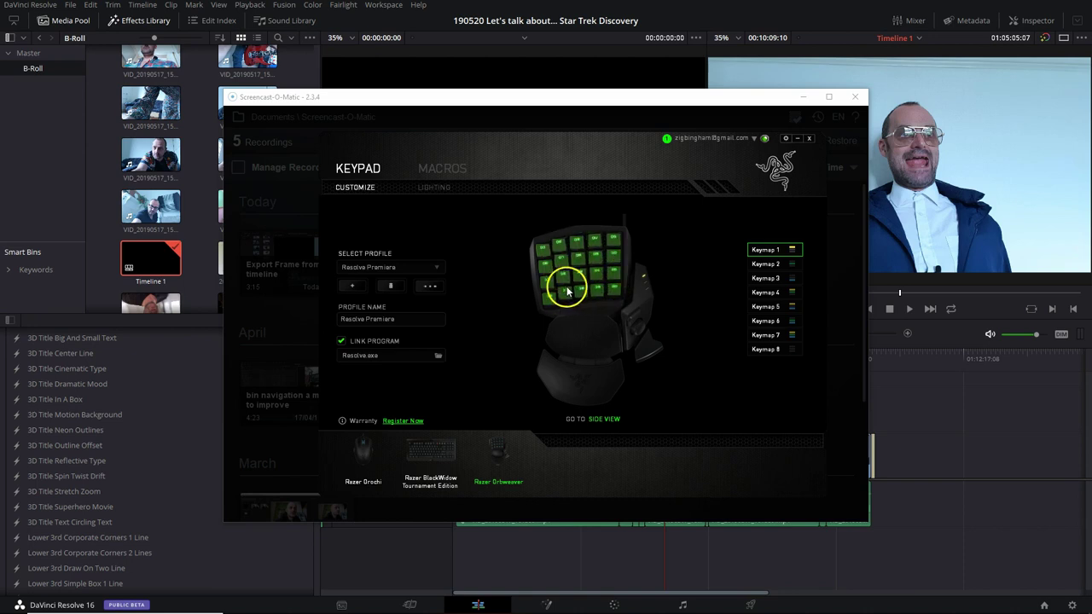
- Toggle the Orbweaver keypad preview between side view and top view to show the thumb key
{"action": "left_click", "coordinate": [607, 419]}
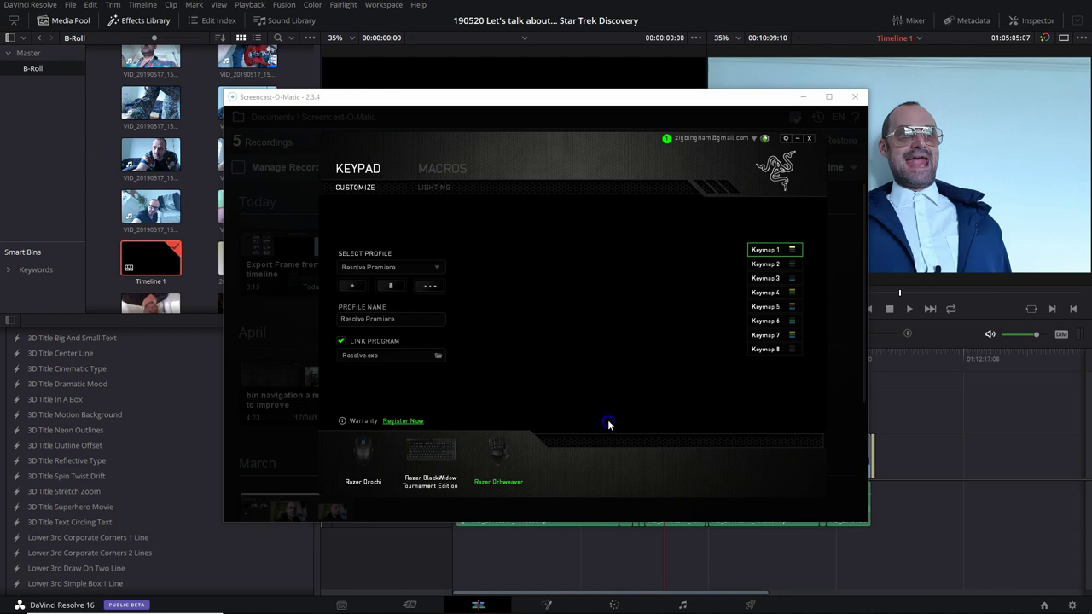
{"action": "left_click", "coordinate": [597, 420]}
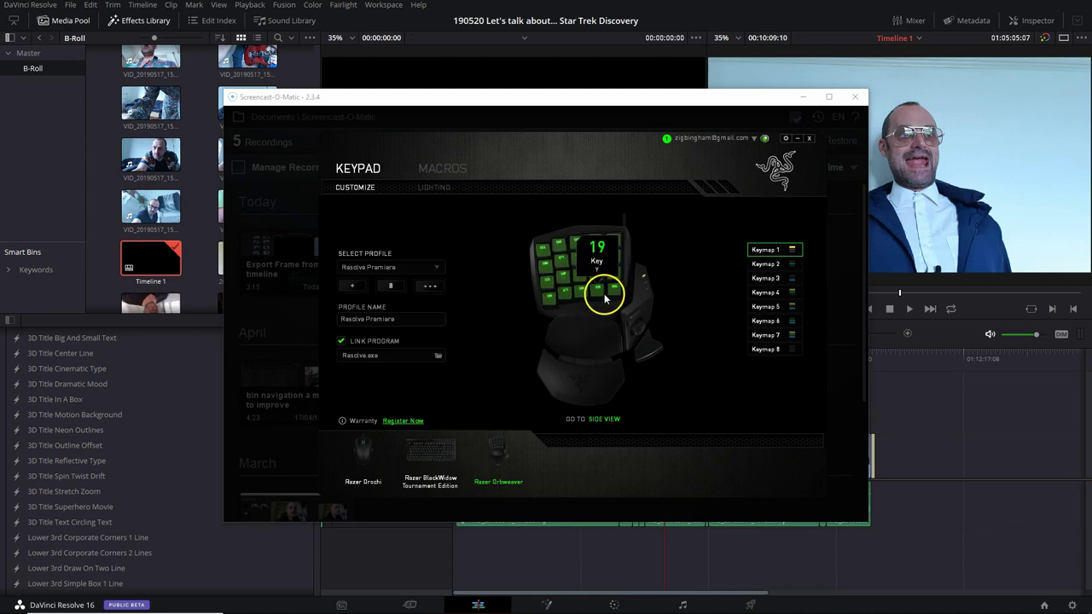
{"action": "left_click", "coordinate": [608, 420]}
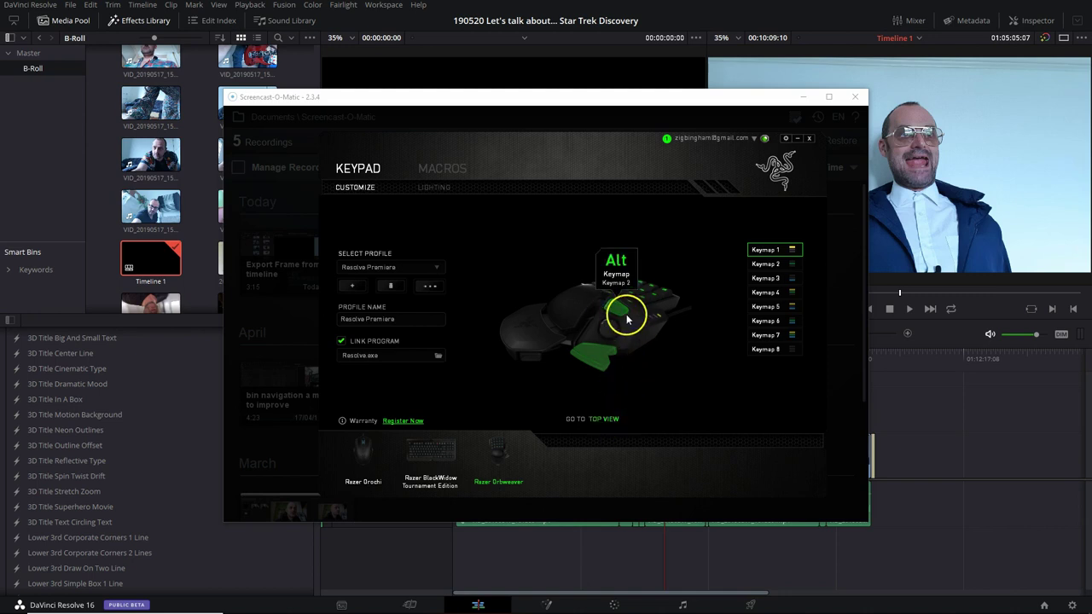
{"action": "left_click", "coordinate": [609, 419]}
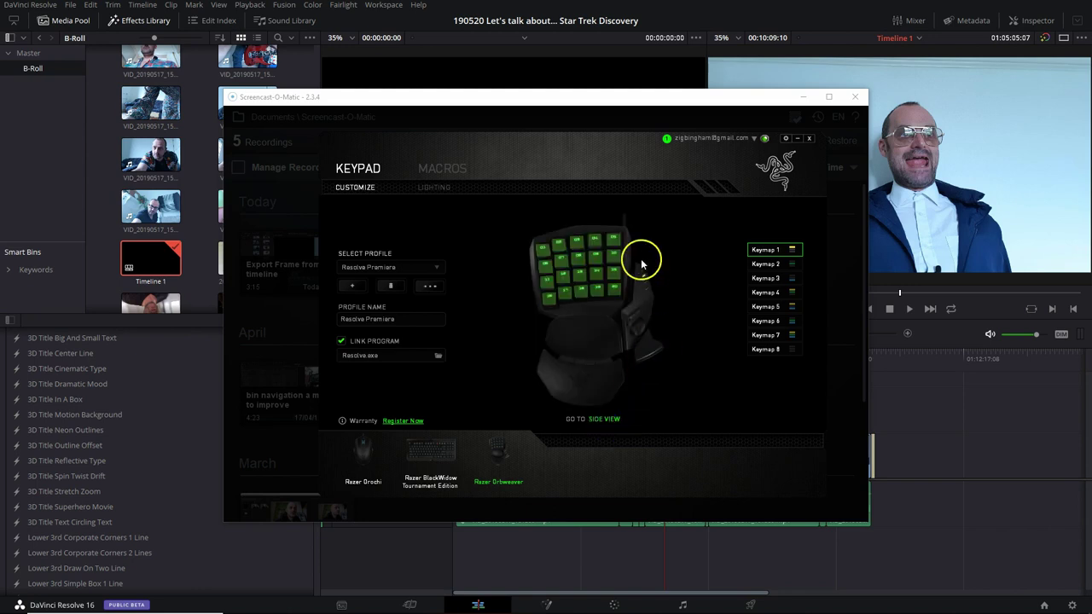
- Cycle through Keymaps 1, 2 and 3, ending on Keymap 1 in top view
{"action": "left_click", "coordinate": [763, 263]}
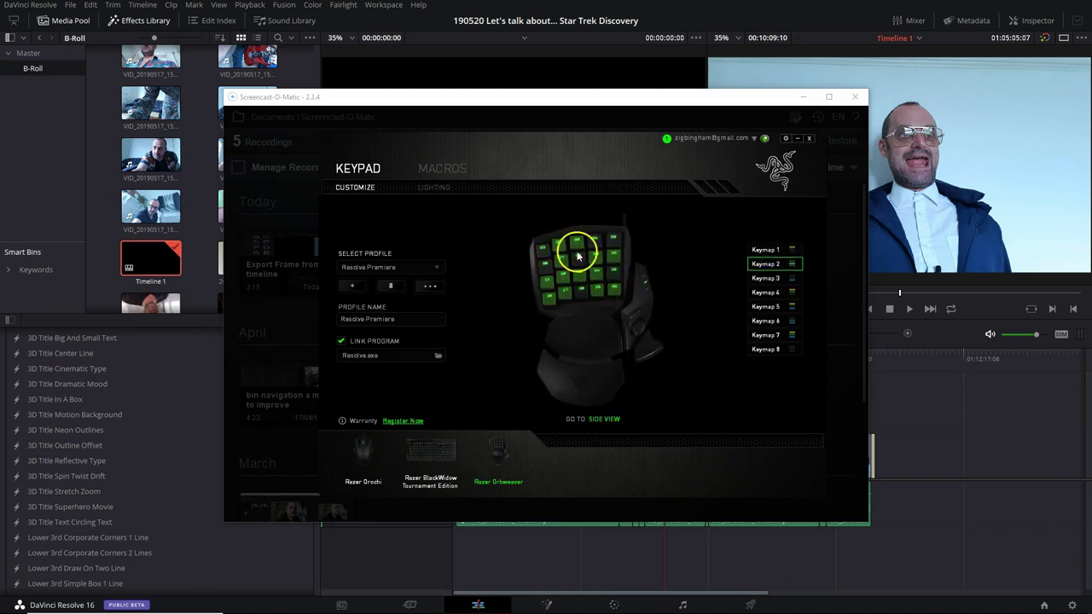
{"action": "left_click", "coordinate": [788, 250]}
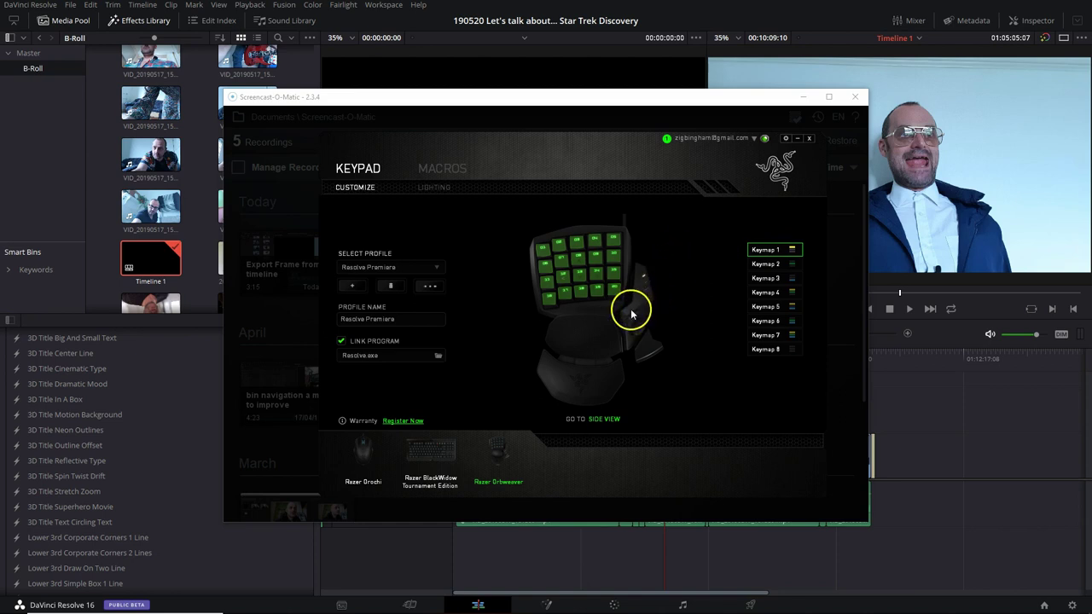
{"action": "left_click", "coordinate": [763, 264]}
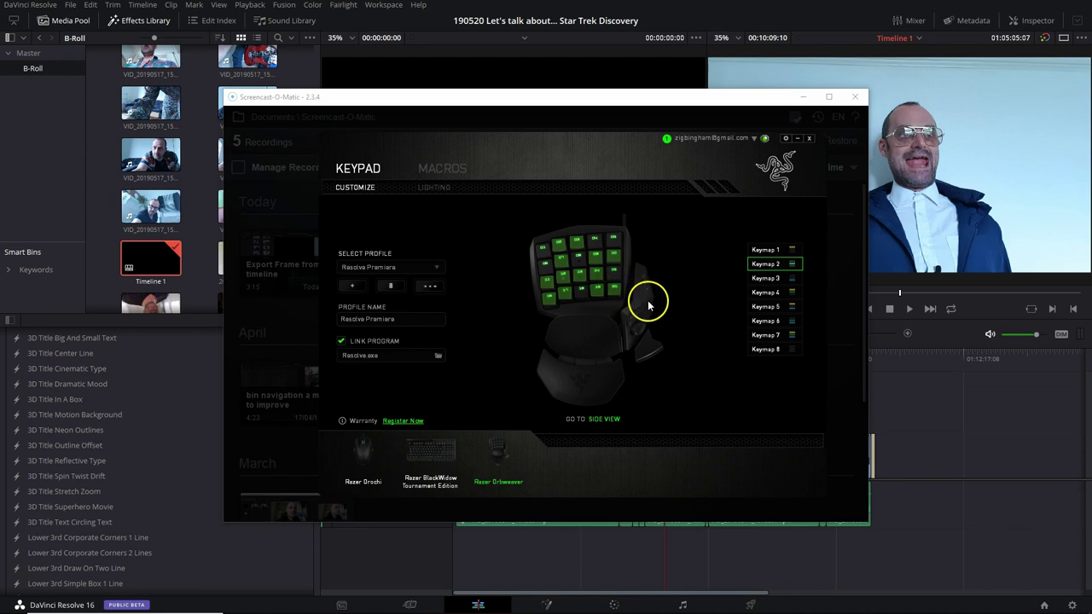
{"action": "left_click", "coordinate": [767, 250]}
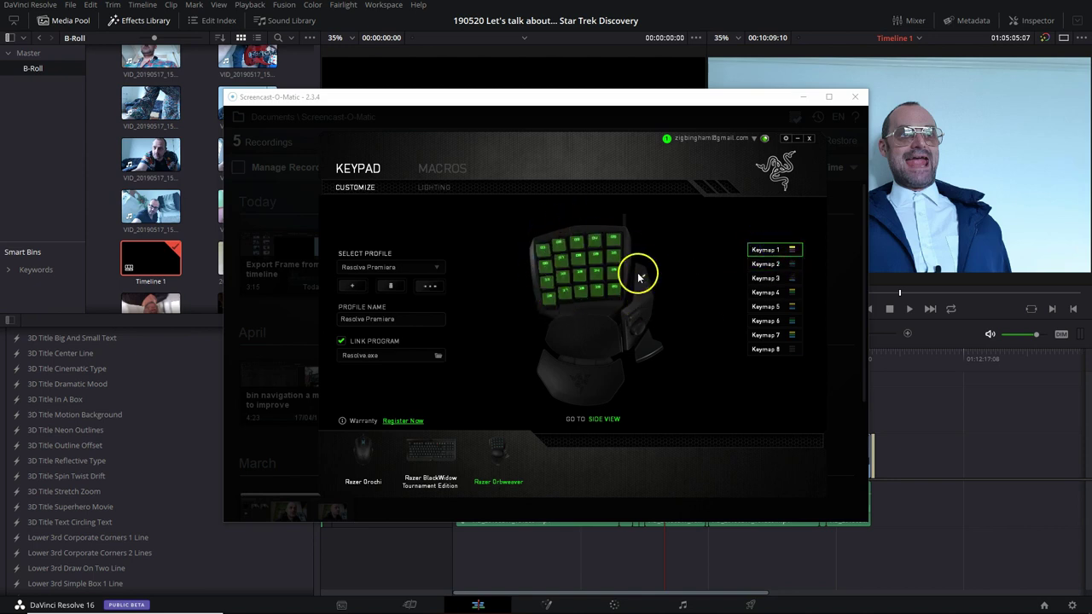
{"action": "left_click", "coordinate": [771, 264]}
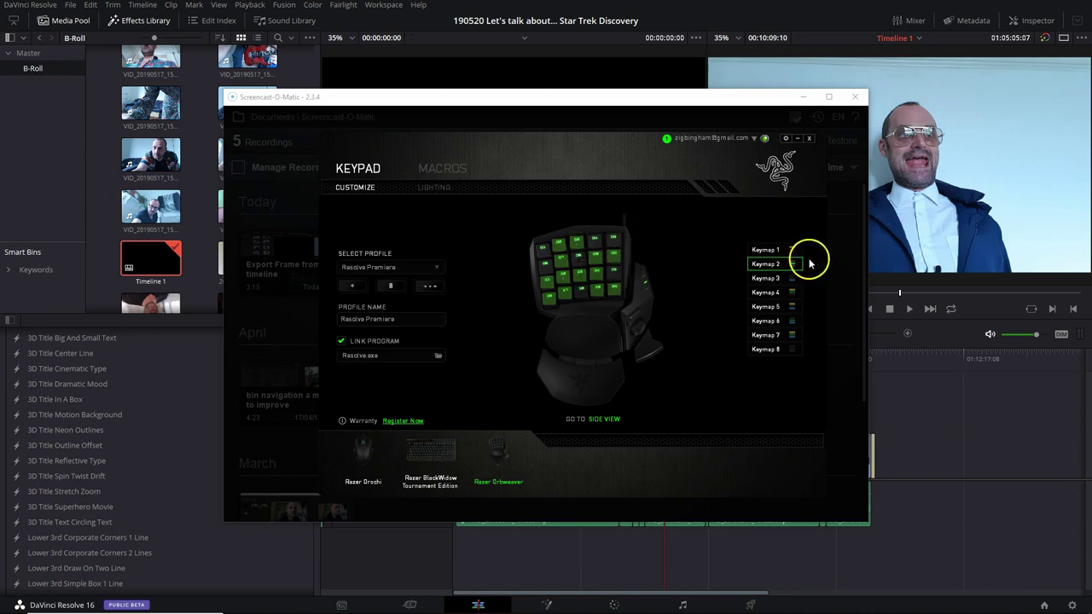
{"action": "left_click", "coordinate": [776, 279]}
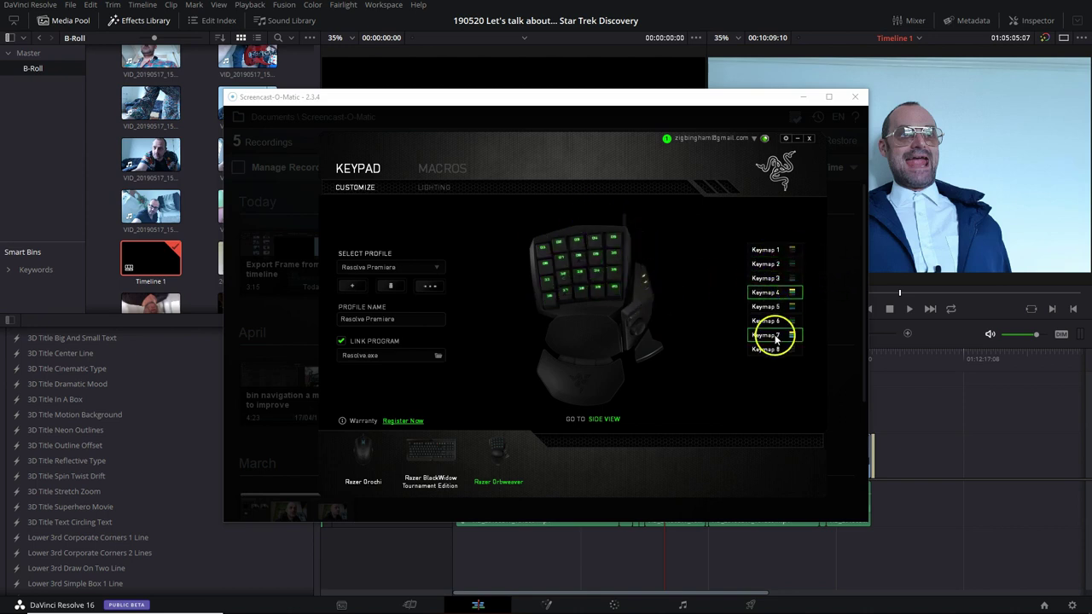
{"action": "left_click", "coordinate": [786, 264]}
{"action": "left_click", "coordinate": [778, 249]}
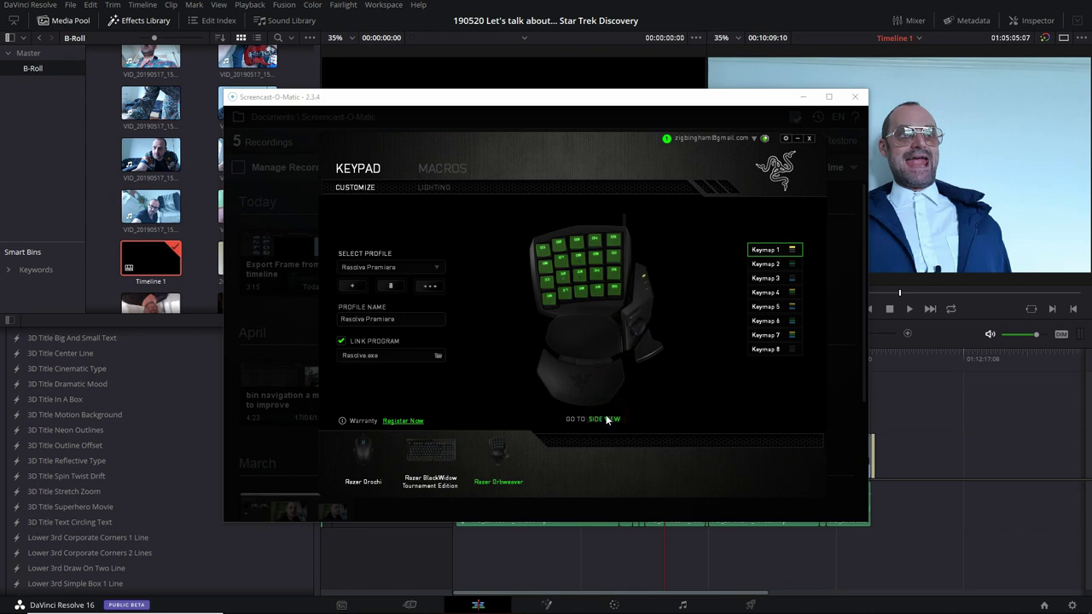
{"action": "left_click", "coordinate": [606, 418]}
{"action": "left_click", "coordinate": [606, 418]}
- Close the Razer window, then select clips forward with Y and backward with Ctrl+Y
{"action": "left_click", "coordinate": [933, 406]}
{"action": "left_click_drag", "start_coordinate": [664, 357], "coordinate": [657, 358]}
{"action": "left_click", "coordinate": [679, 421]}
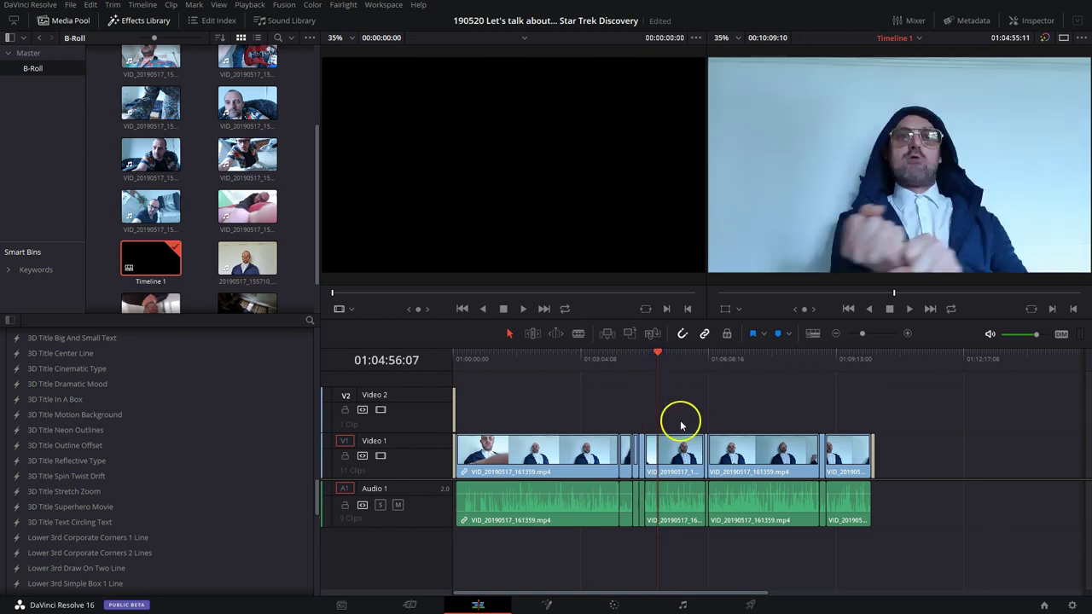
{"action": "key", "text": "y"}
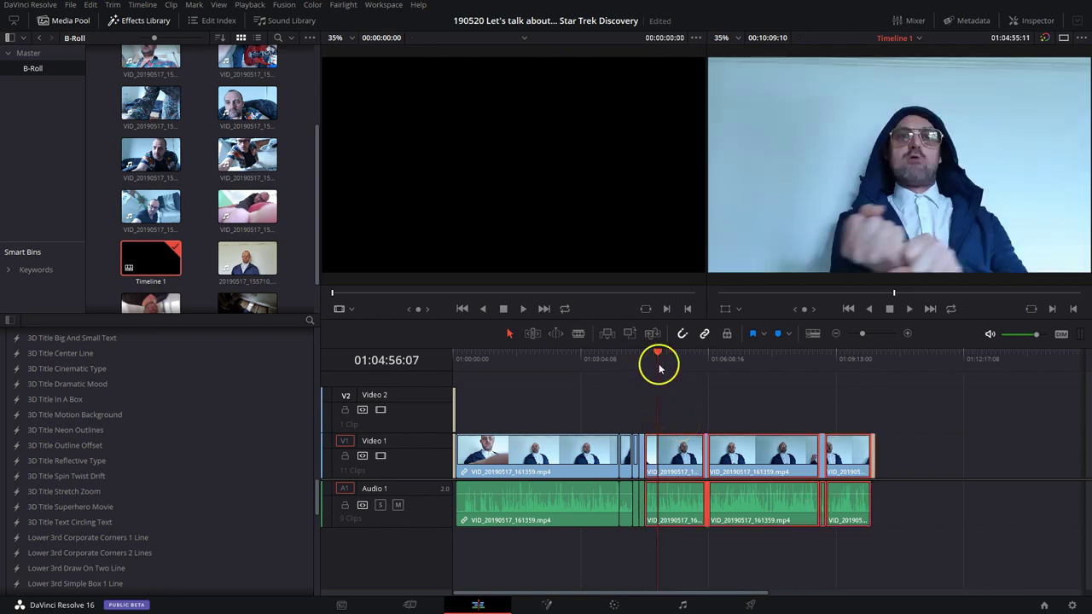
{"action": "left_click", "coordinate": [657, 361]}
{"action": "key", "text": "ctrl+y"}
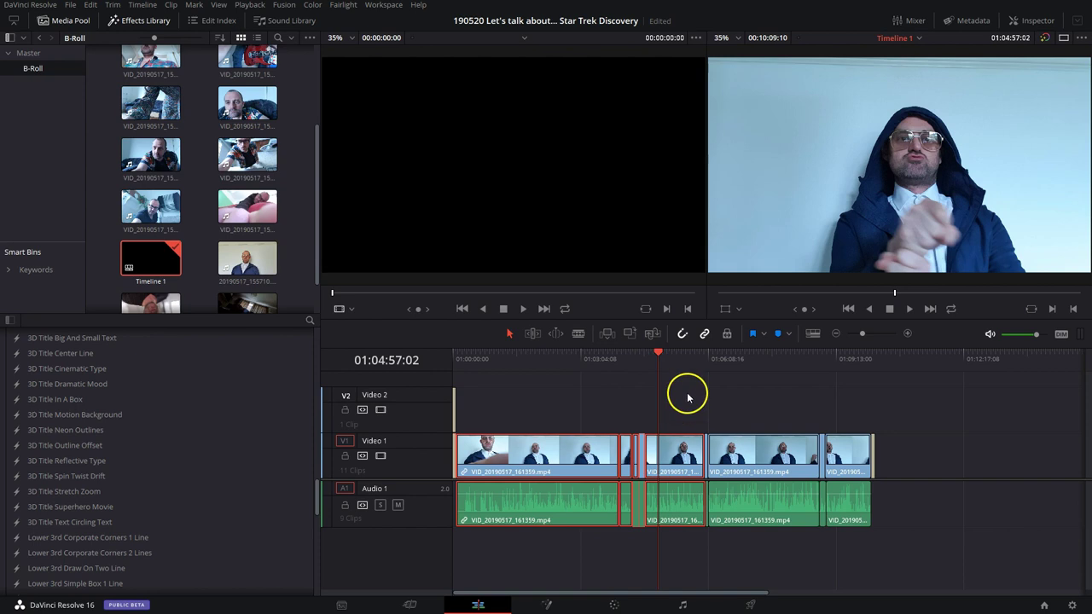
- Open Keyboard Customization from the DaVinci Resolve menu
{"action": "left_click", "coordinate": [30, 6]}
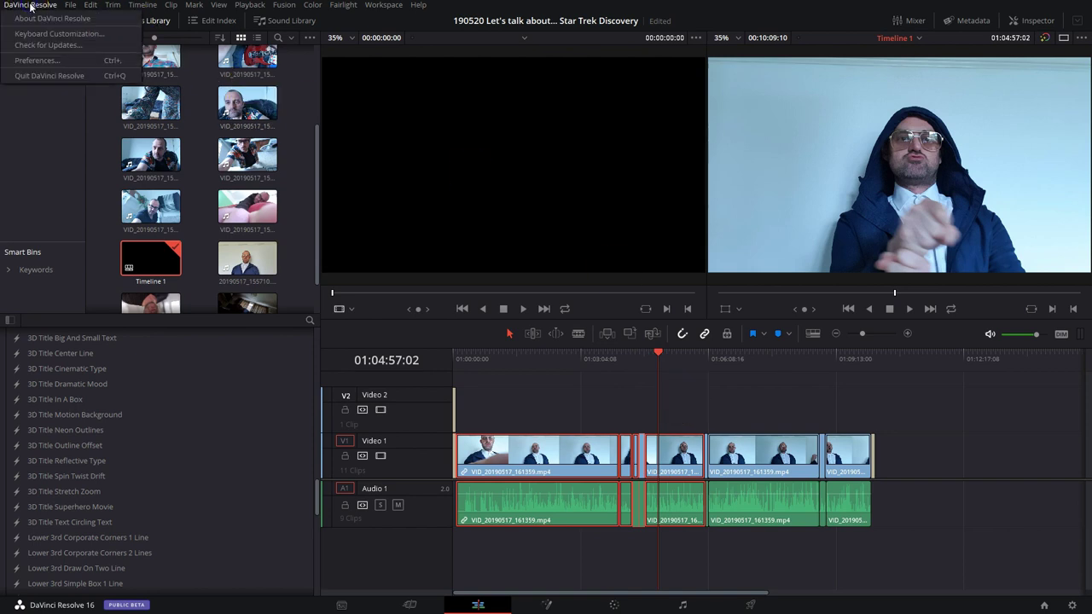
{"action": "left_click", "coordinate": [70, 35]}
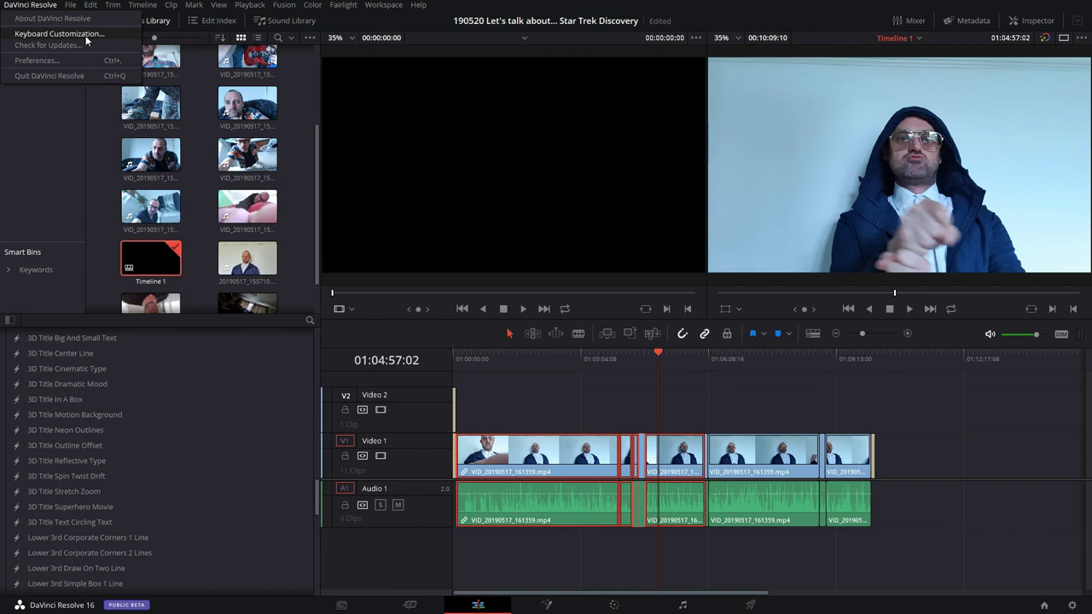
{"action": "left_click", "coordinate": [87, 35]}
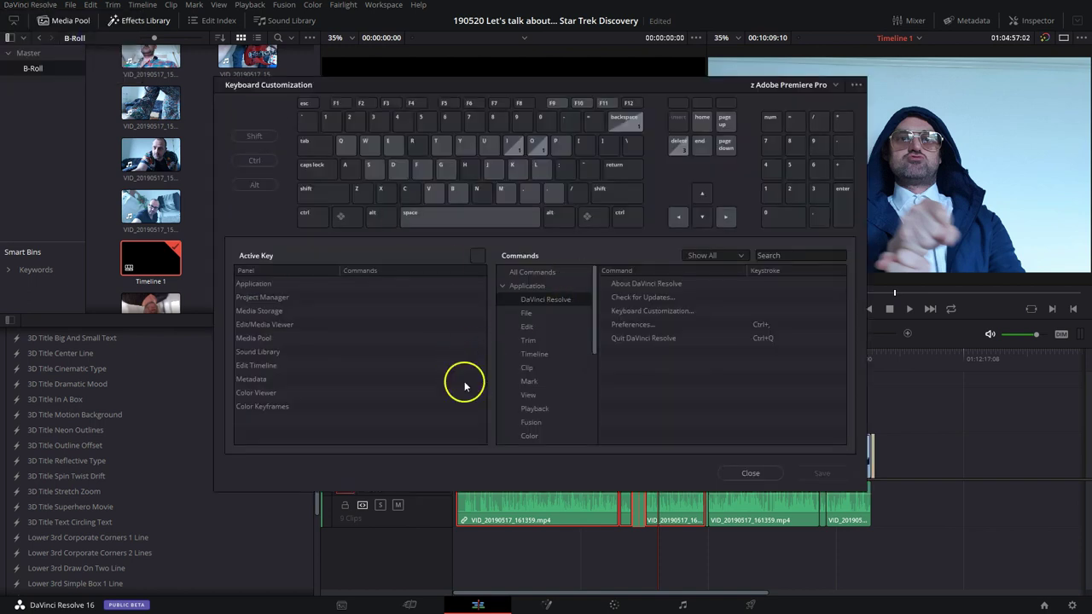
- Filter the commands list by 'select' and expand the Panels category
{"action": "left_click", "coordinate": [797, 253]}
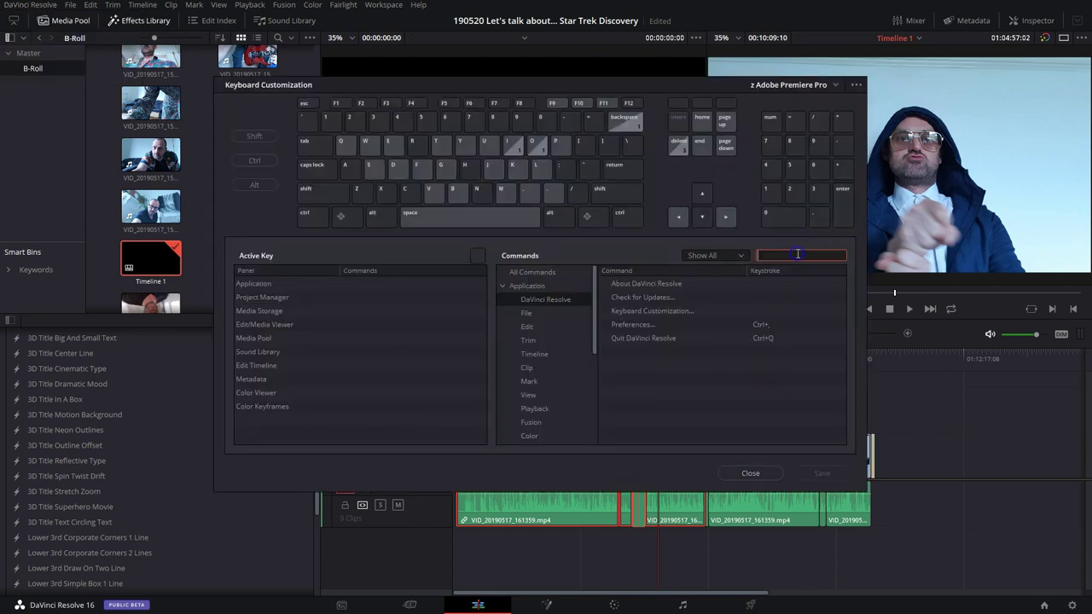
{"action": "left_click_drag", "start_coordinate": [803, 301], "coordinate": [799, 376]}
{"action": "type", "text": "select"}
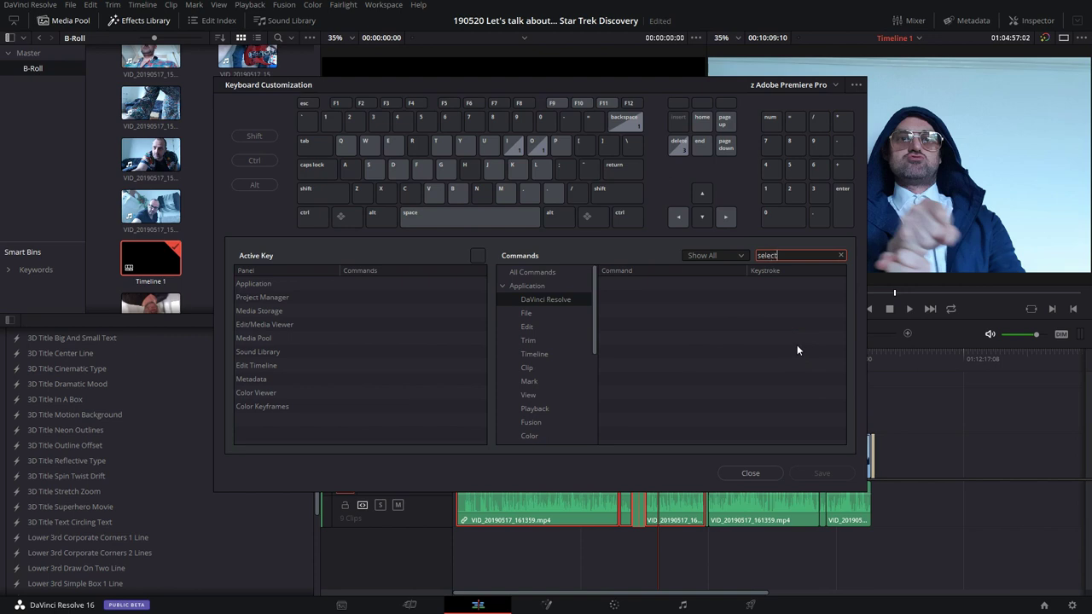
{"action": "left_click", "coordinate": [788, 357]}
{"action": "left_click", "coordinate": [521, 287]}
{"action": "left_click", "coordinate": [521, 299]}
- Inspect the Y key, tracing it to Select Clips Forward on This Track under Timeline
{"action": "left_click", "coordinate": [326, 283]}
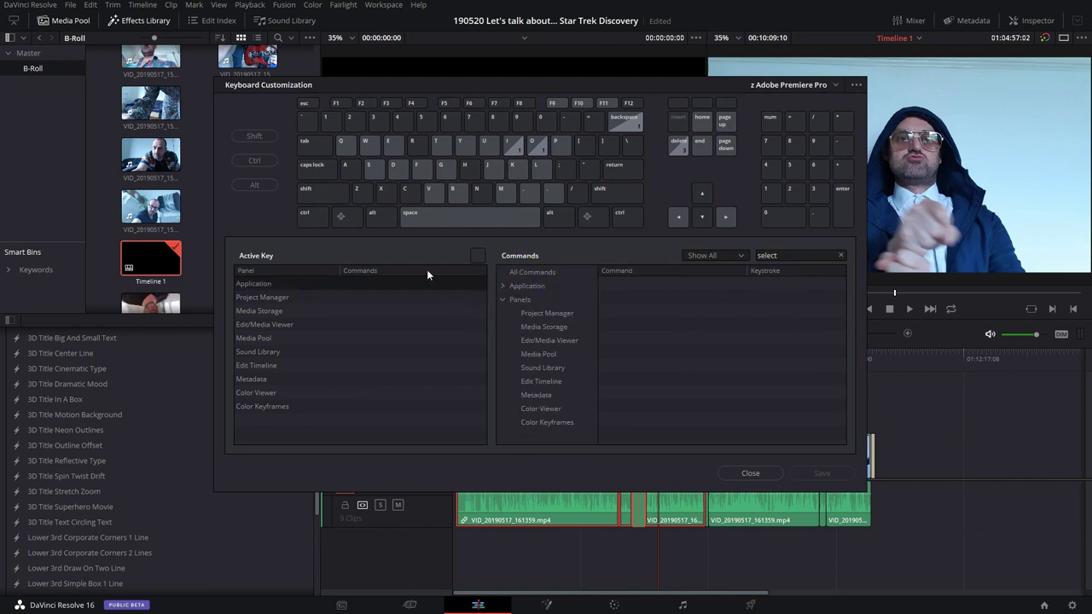
{"action": "left_click", "coordinate": [463, 147]}
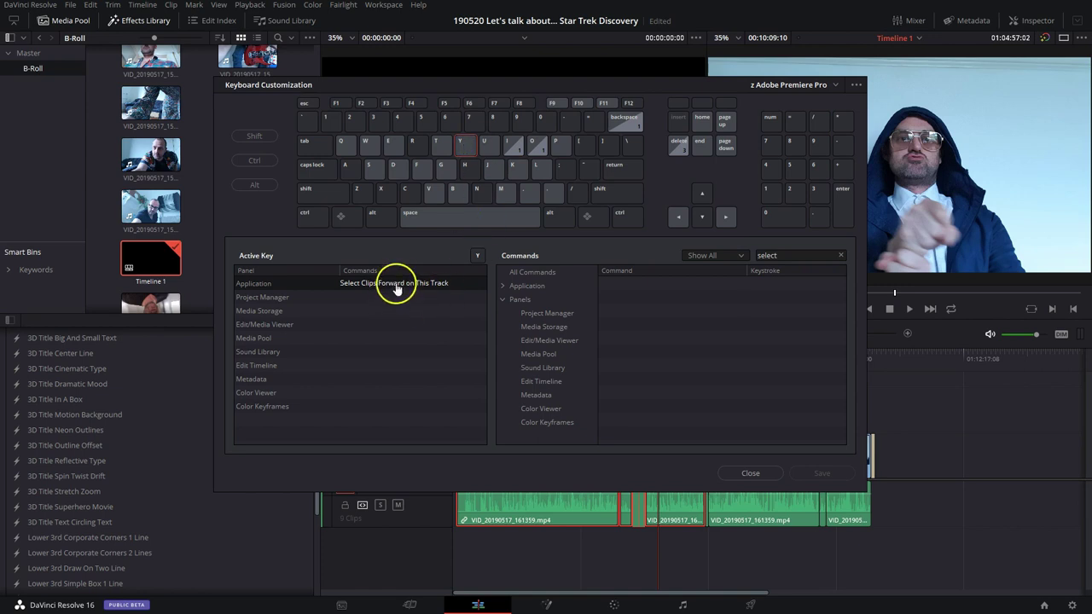
{"action": "left_click", "coordinate": [407, 287]}
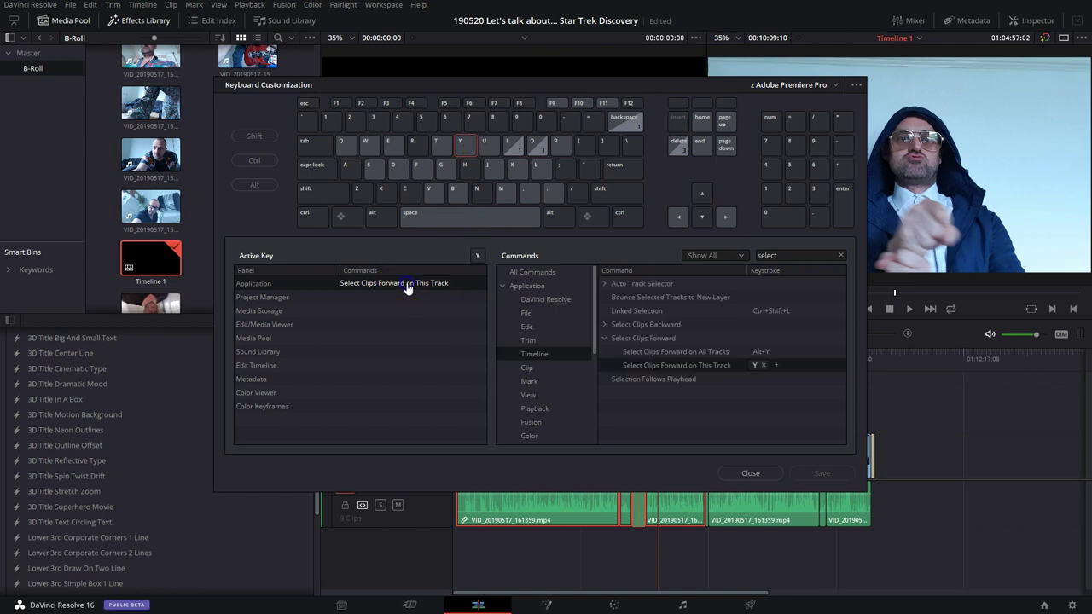
{"action": "left_click", "coordinate": [604, 337]}
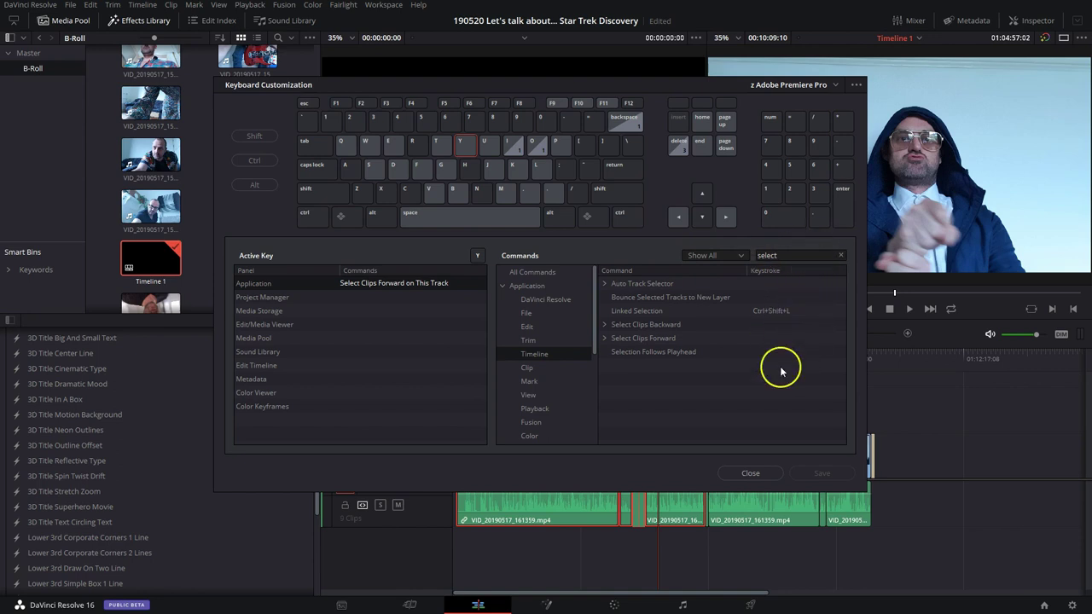
- Clear the search term and show All Commands in the list
{"action": "left_click", "coordinate": [795, 255]}
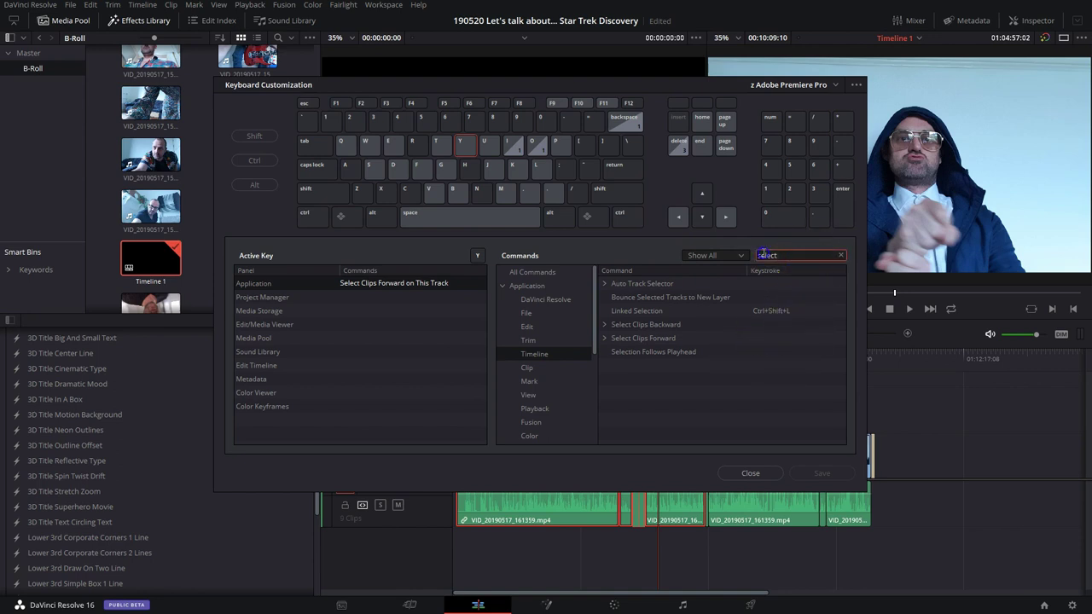
{"action": "left_click", "coordinate": [711, 273]}
{"action": "double_click", "coordinate": [785, 254]}
{"action": "key", "text": "BackSpace"}
{"action": "left_click", "coordinate": [528, 286]}
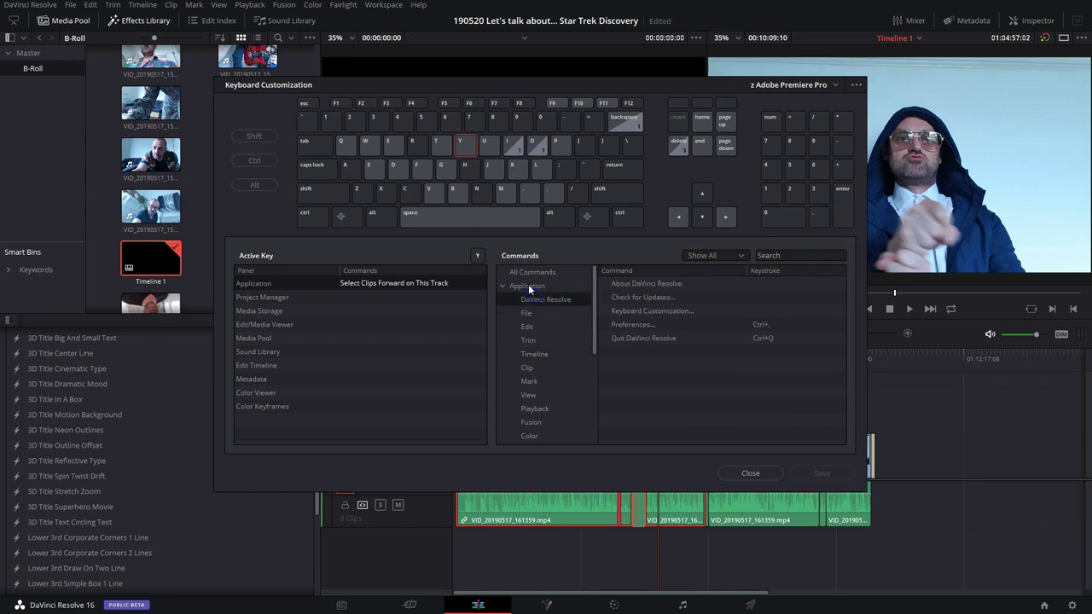
{"action": "left_click", "coordinate": [532, 273]}
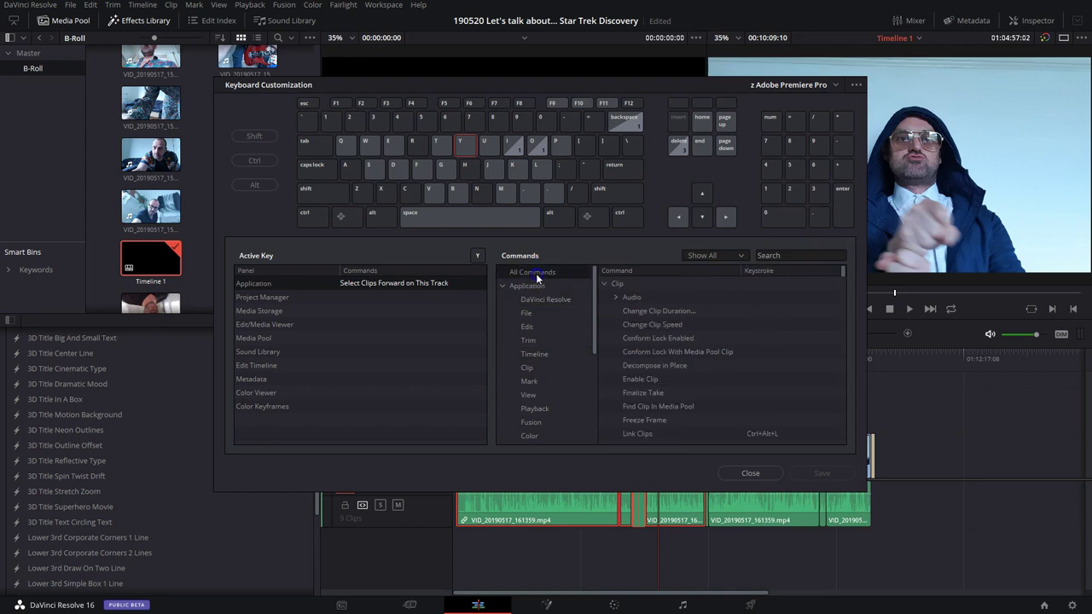
{"action": "left_click", "coordinate": [780, 256]}
- Search all commands for 'sele' and scroll through the Clip, Color and Edit matches
{"action": "left_click", "coordinate": [770, 258]}
{"action": "type", "text": "select"}
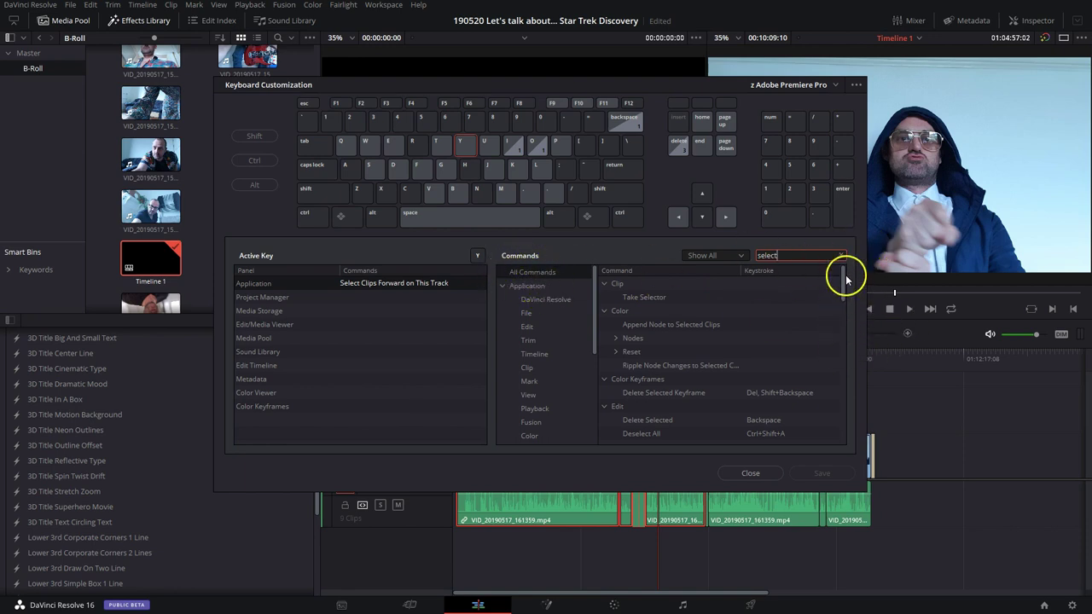
{"action": "left_click_drag", "start_coordinate": [845, 279], "coordinate": [863, 307]}
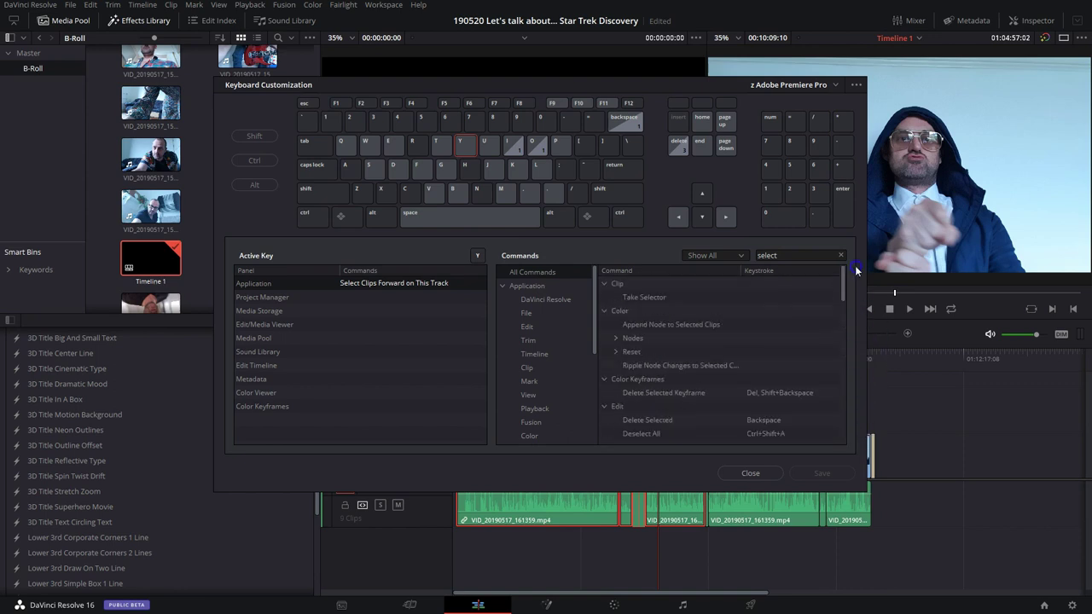
- Close Keyboard Customization and move the playhead to 01:05:30:18
{"action": "left_click", "coordinate": [749, 474]}
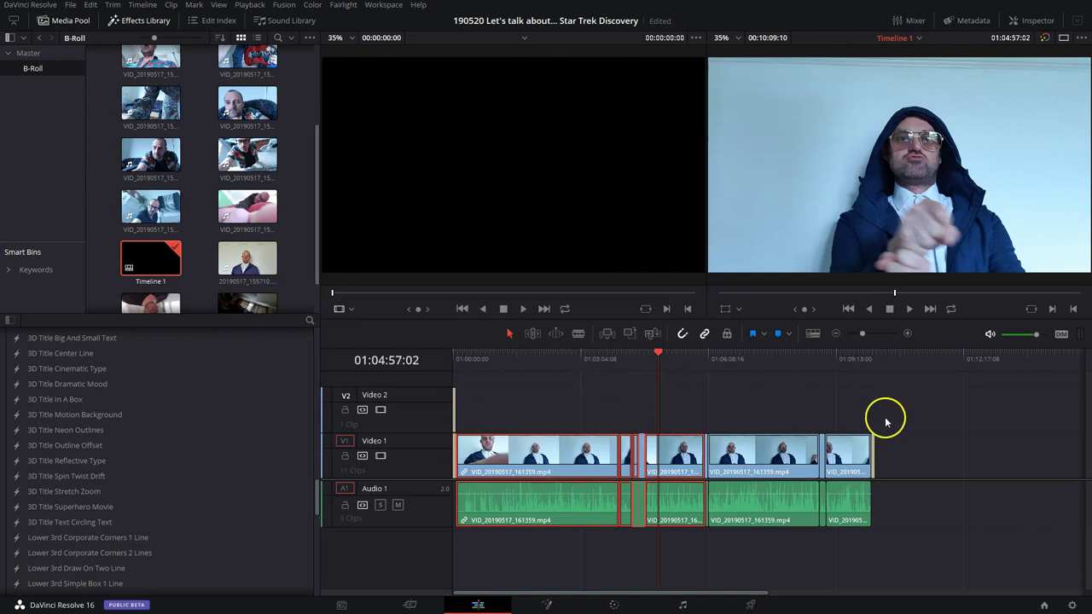
{"action": "left_click", "coordinate": [681, 356]}
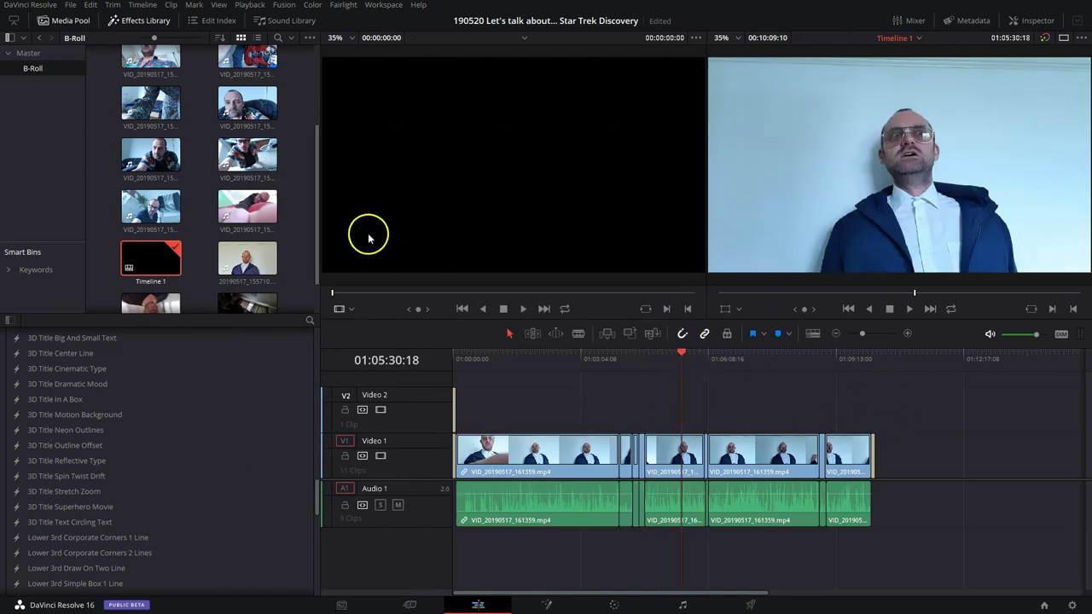